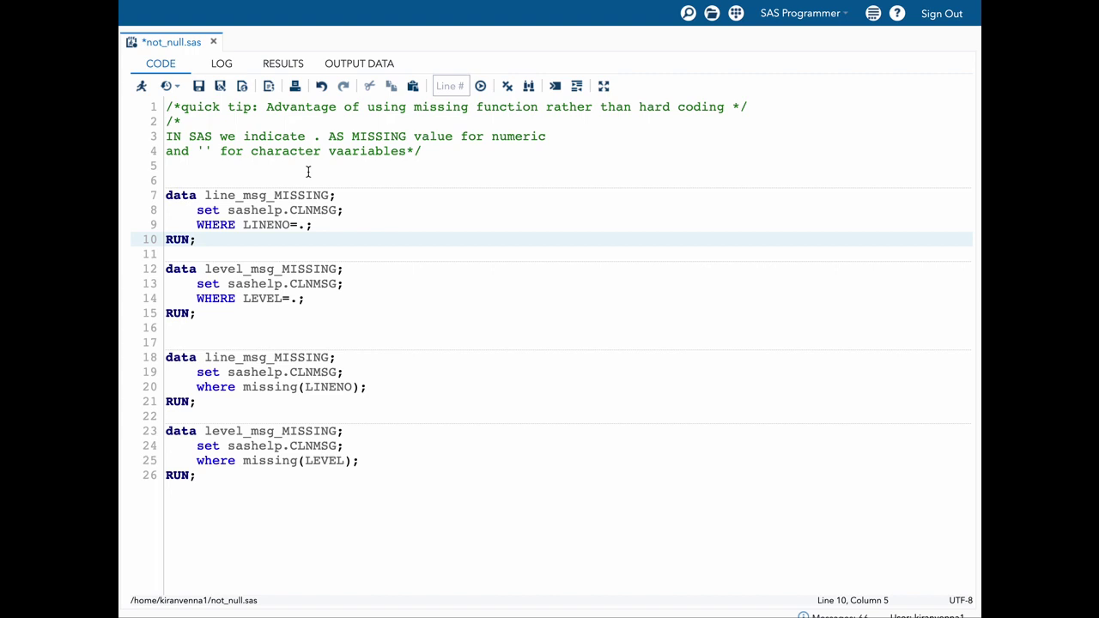
# Correct 'vaariables' to 'variables' in the line 4 comment.
pyautogui.click(352, 152)
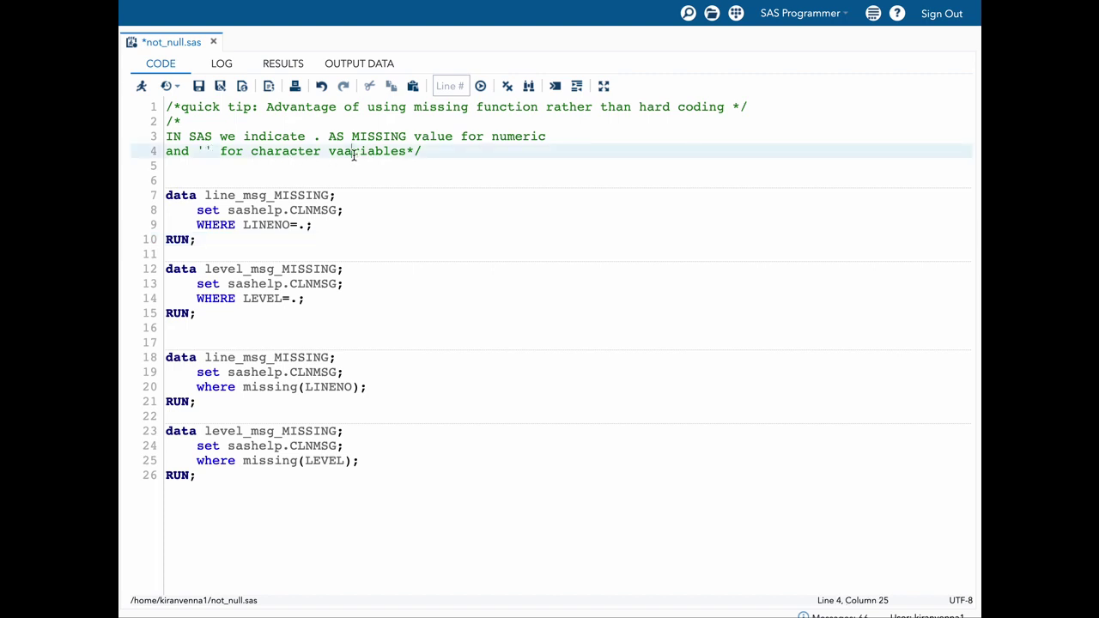
pyautogui.press('BackSpace')
pyautogui.moveTo(206, 240); pyautogui.dragTo(166, 199)
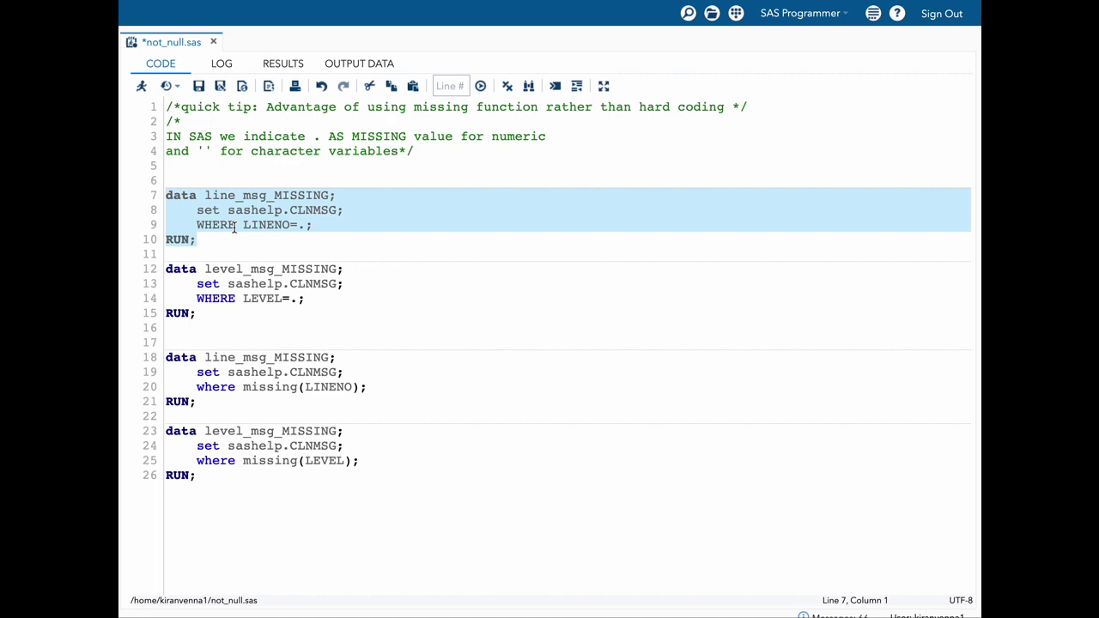
pyautogui.press('Right')
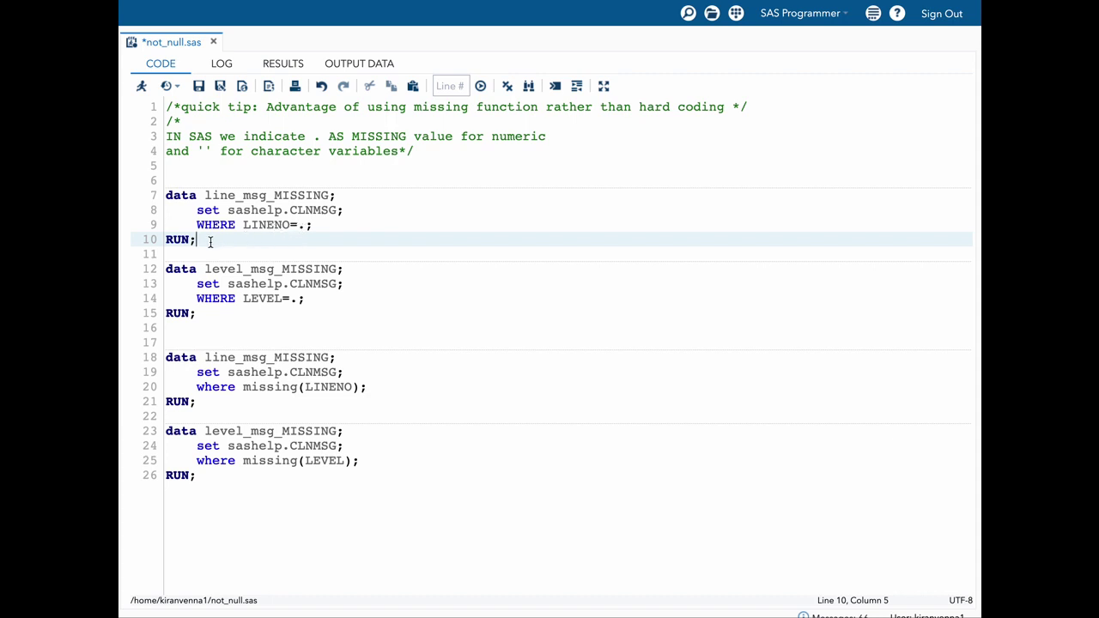
# Run the first DATA step (lines 7–10) and inspect the LINENO and LEVEL column properties.
pyautogui.moveTo(209, 242); pyautogui.dragTo(166, 195)
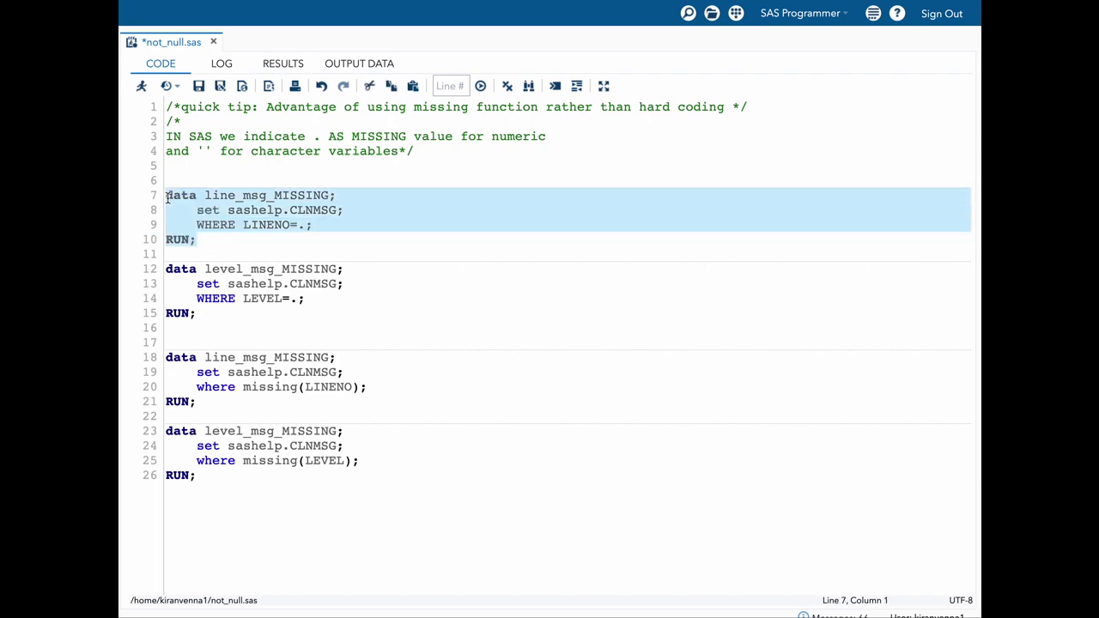
pyautogui.click(142, 87)
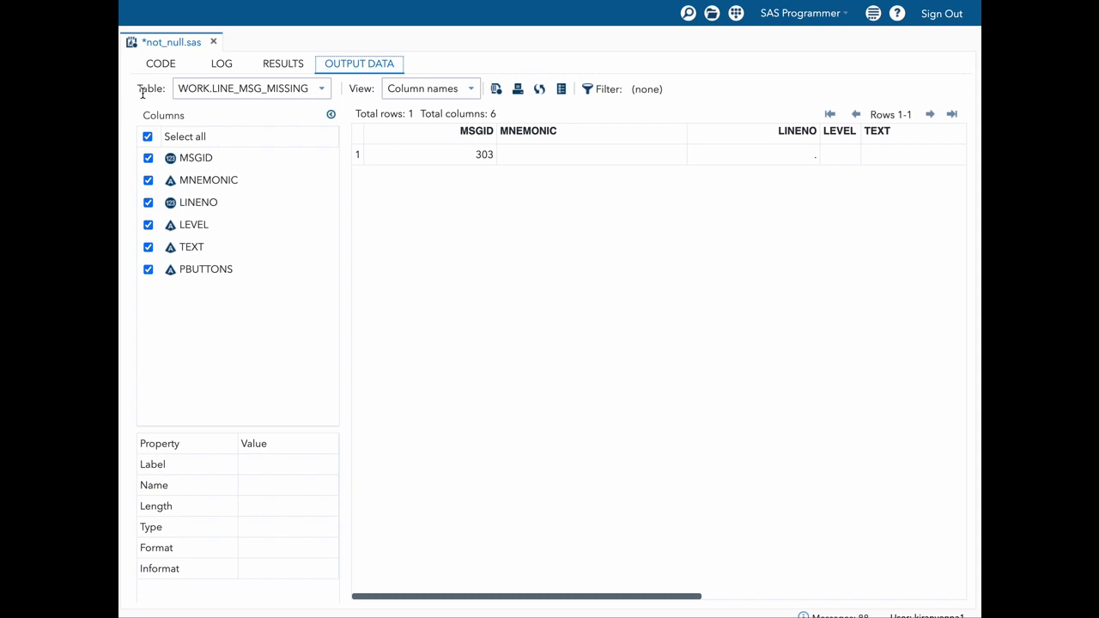
pyautogui.click(692, 155)
pyautogui.click(164, 68)
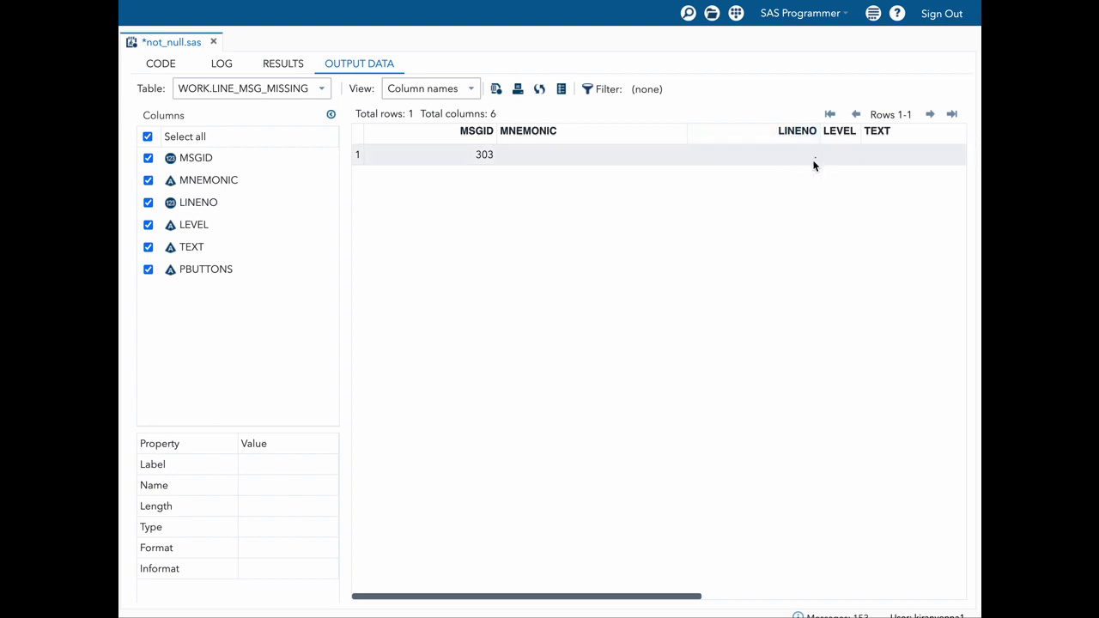
pyautogui.click(208, 207)
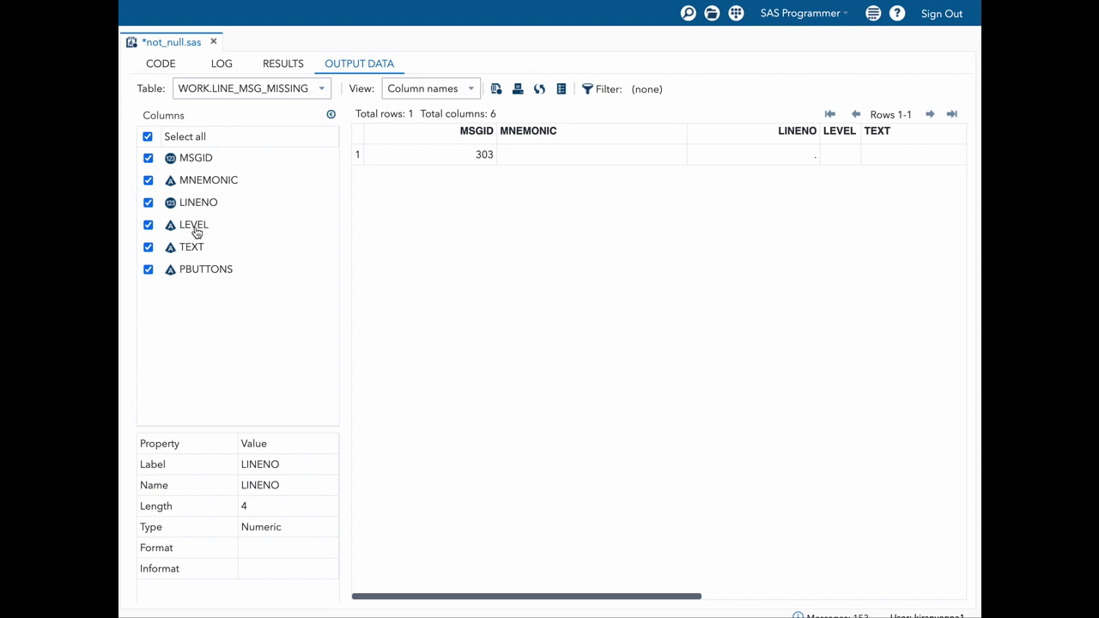
pyautogui.click(197, 233)
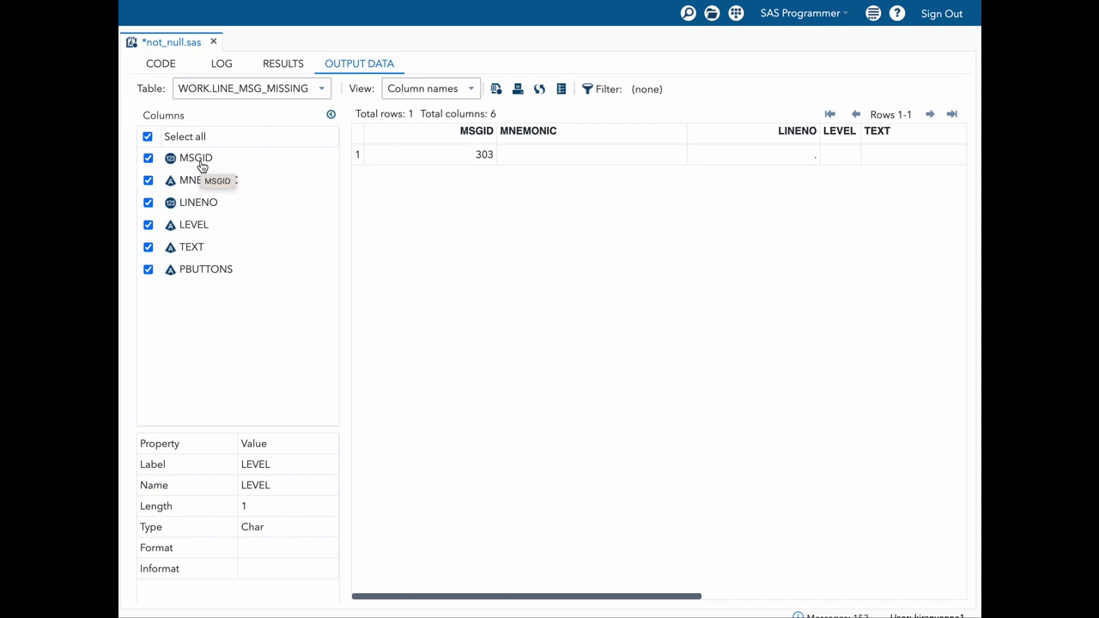
# Run the second DATA step (lines 12–15), which fails with a WHERE clause error.
pyautogui.click(165, 66)
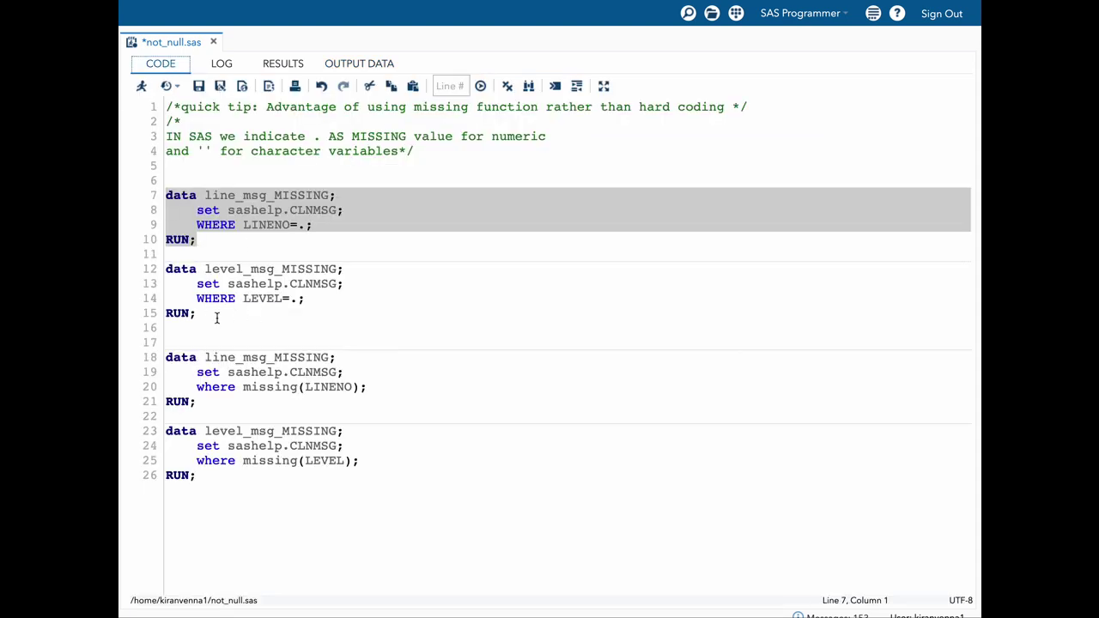
pyautogui.moveTo(199, 314); pyautogui.dragTo(158, 268)
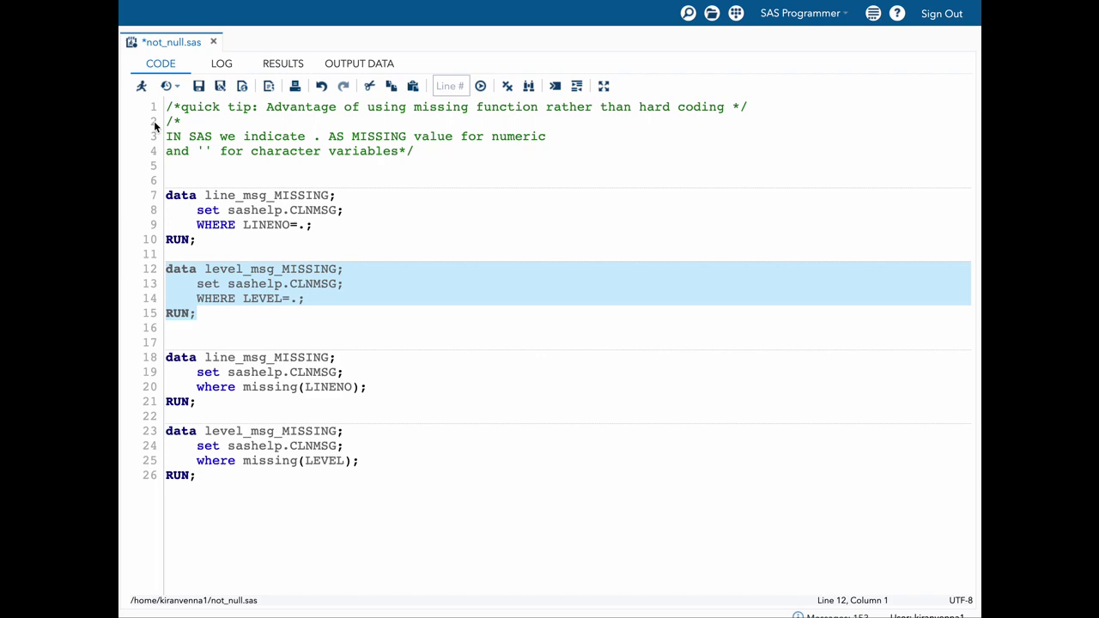
pyautogui.click(142, 86)
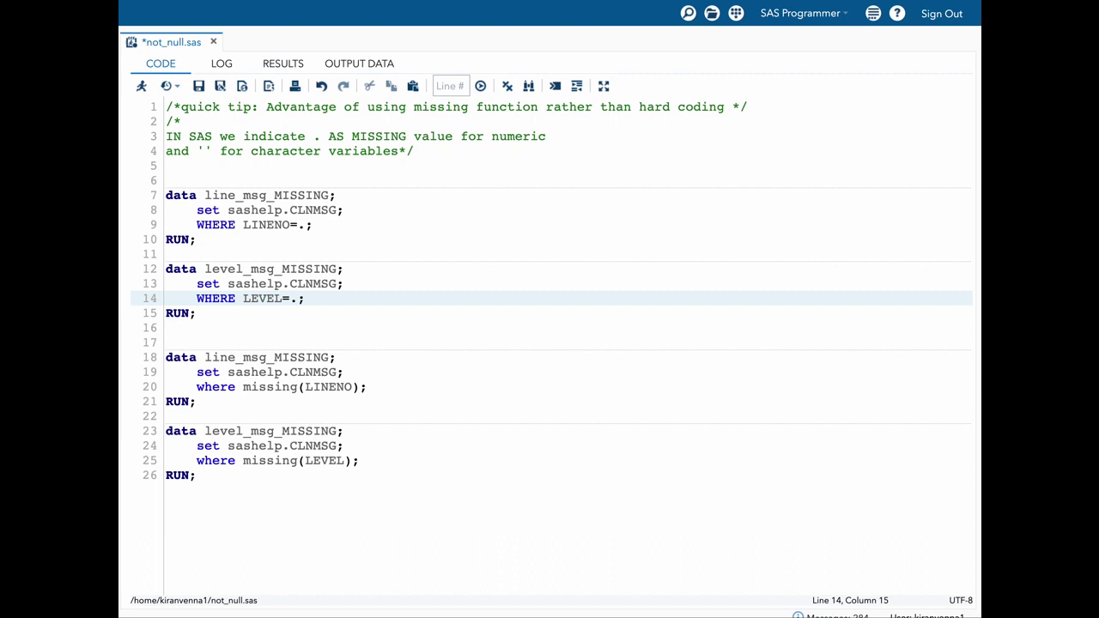
# Change line 14 to WHERE LEVEL='' and rerun, creating a one-row WORK.LEVEL_MSG_MISSING.
pyautogui.press('BackSpace')
pyautogui.write("'")
pyautogui.write("'")
pyautogui.moveTo(207, 317); pyautogui.dragTo(154, 270)
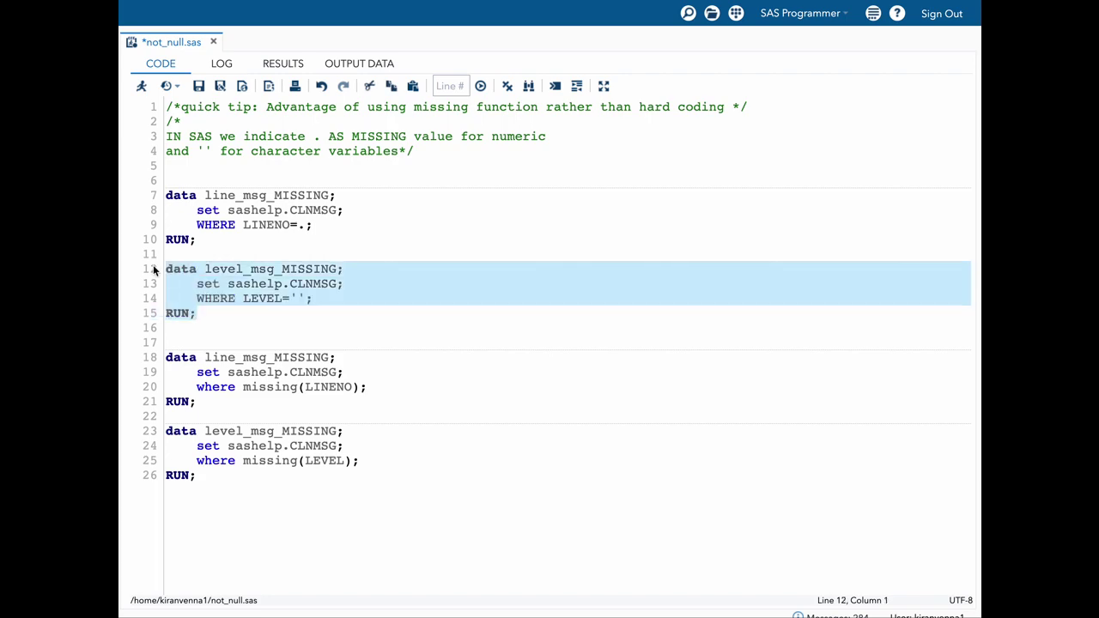
pyautogui.click(142, 87)
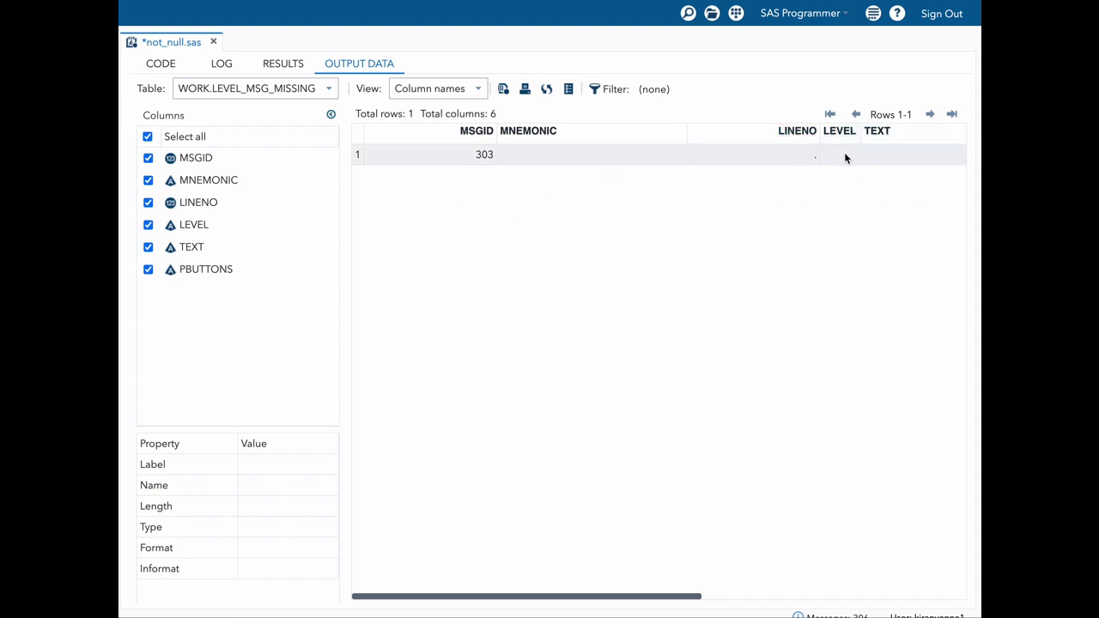
pyautogui.click(159, 65)
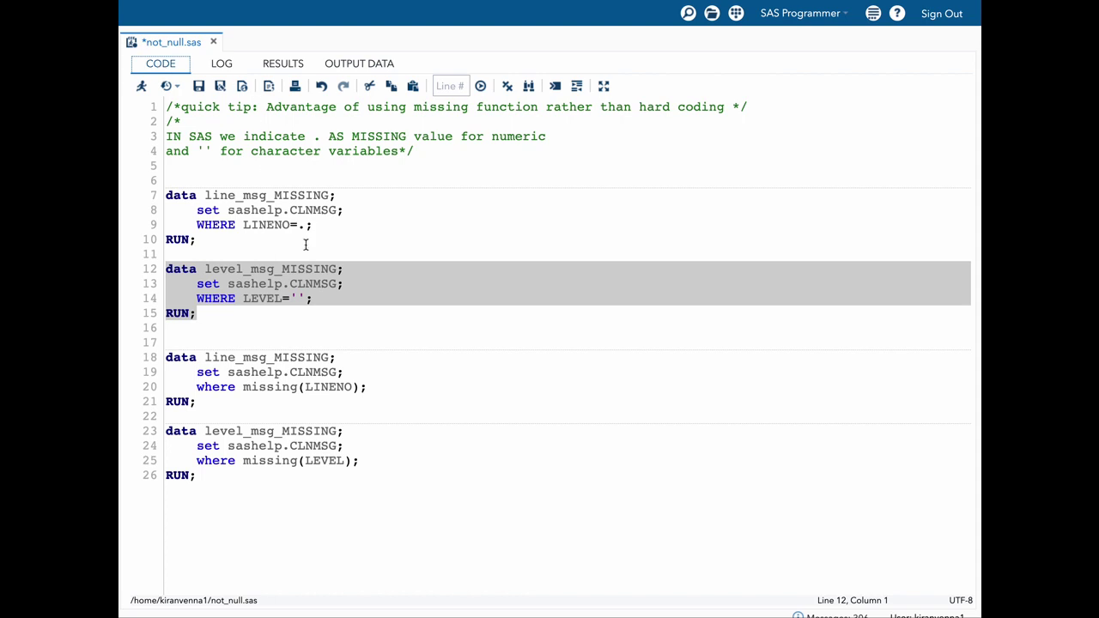
pyautogui.click(307, 308)
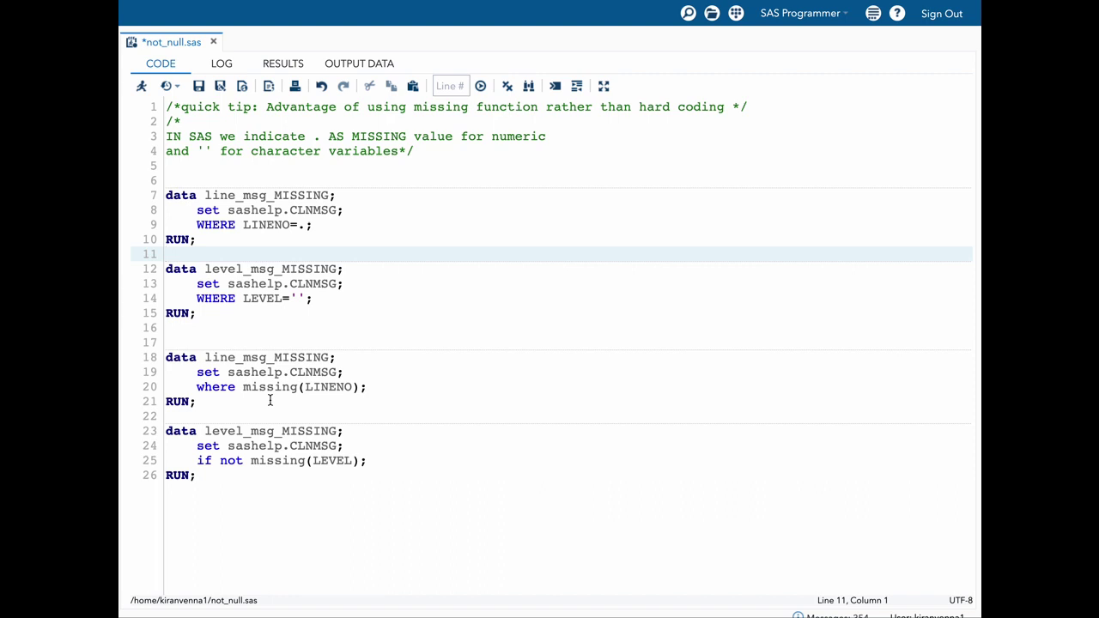
pyautogui.moveTo(244, 460); pyautogui.dragTo(200, 460)
pyautogui.press('BackSpace')
pyautogui.write('w')
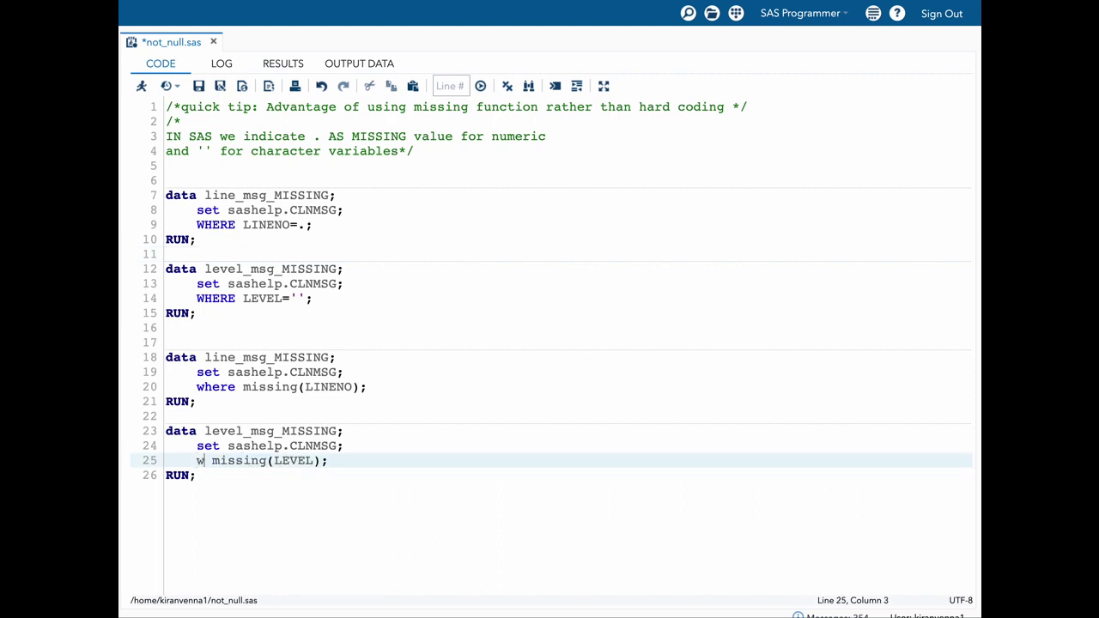
pyautogui.write('here')
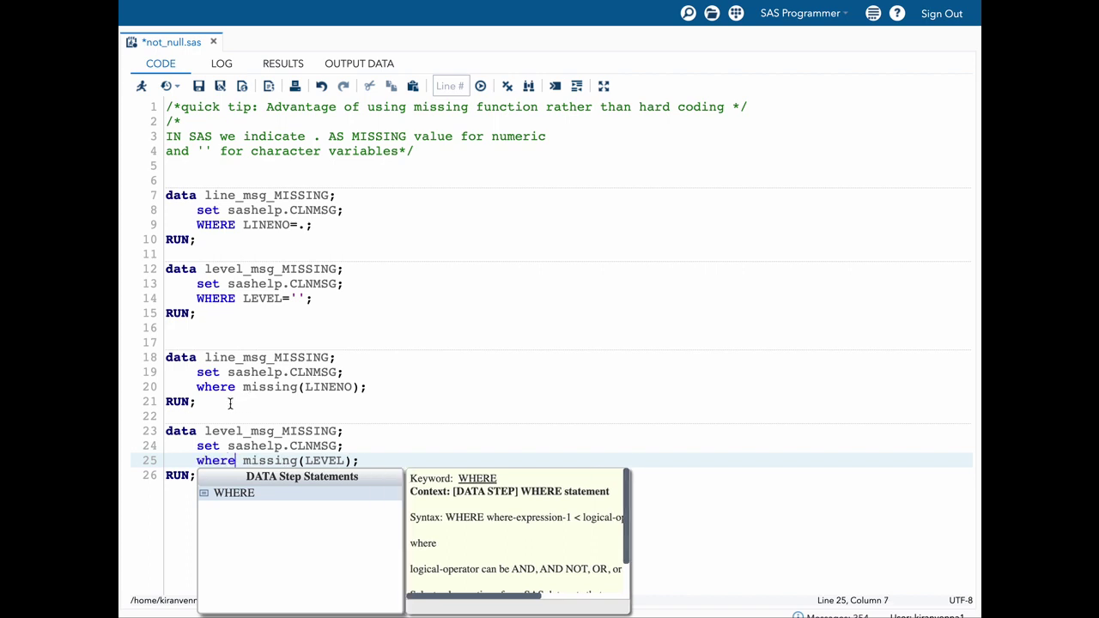
pyautogui.click(205, 400)
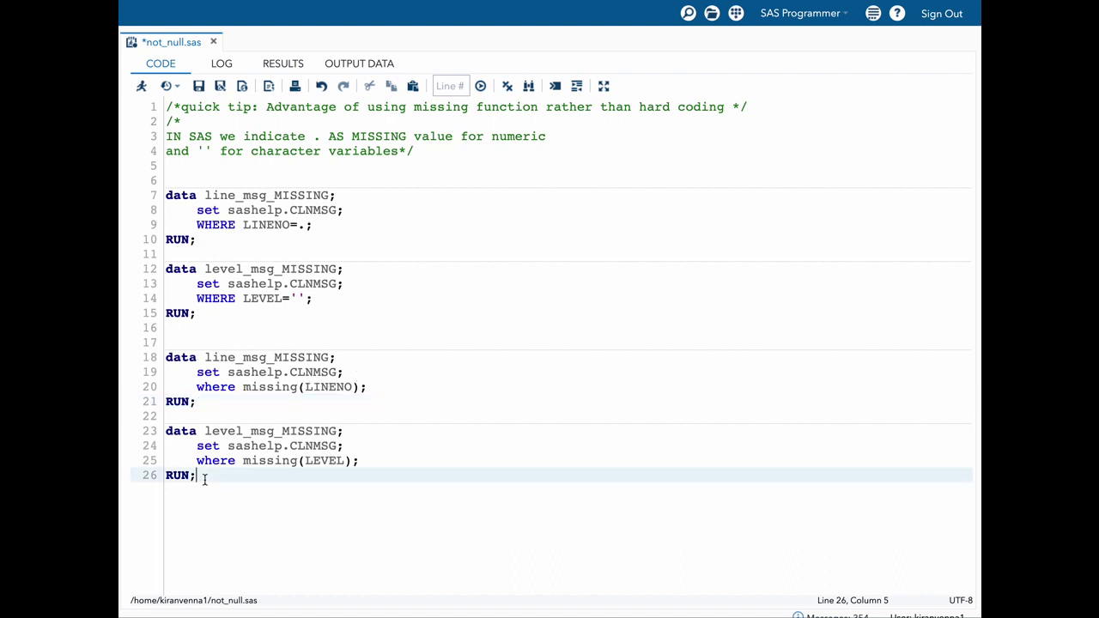
# Run the missing()-based DATA steps on lines 18–26 and view the WORK.LEVEL_MSG_MISSING table.
pyautogui.moveTo(204, 476); pyautogui.dragTo(158, 359)
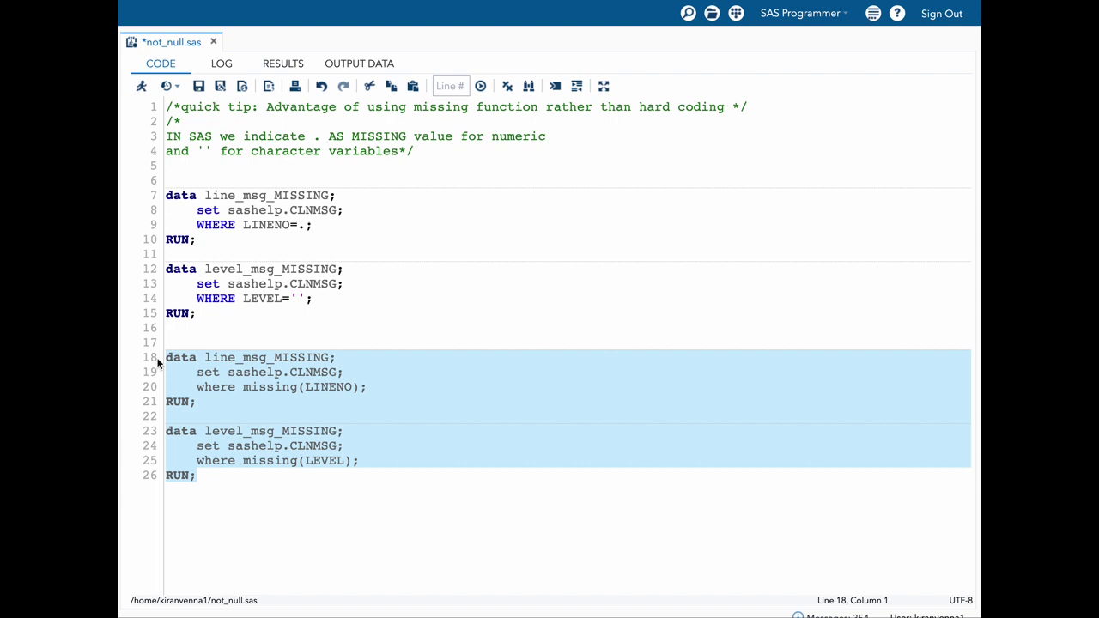
pyautogui.click(143, 87)
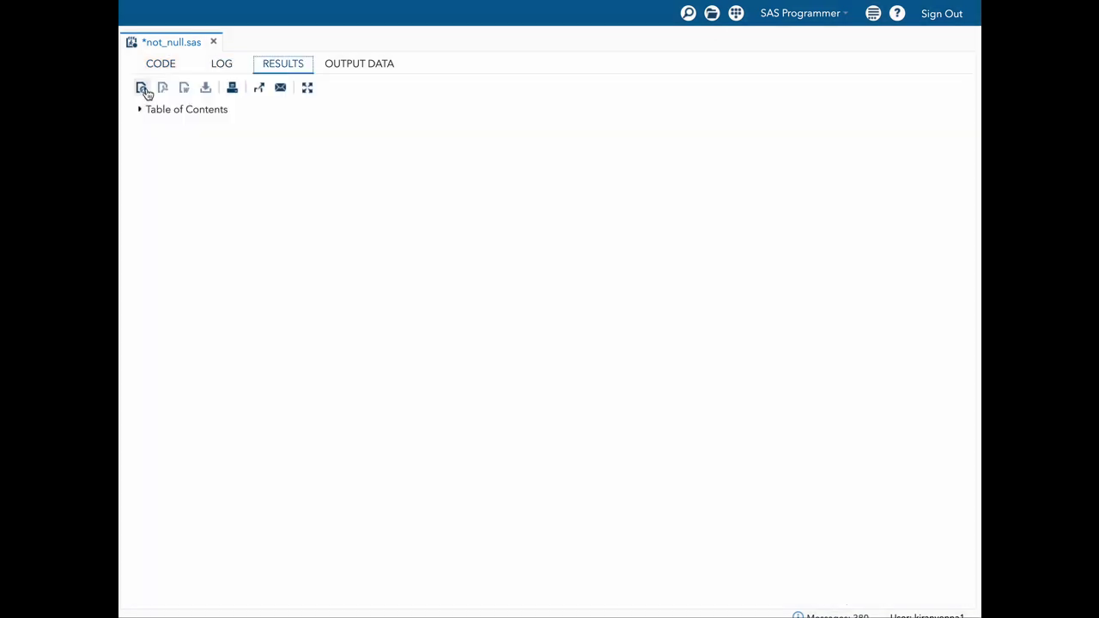
pyautogui.click(233, 90)
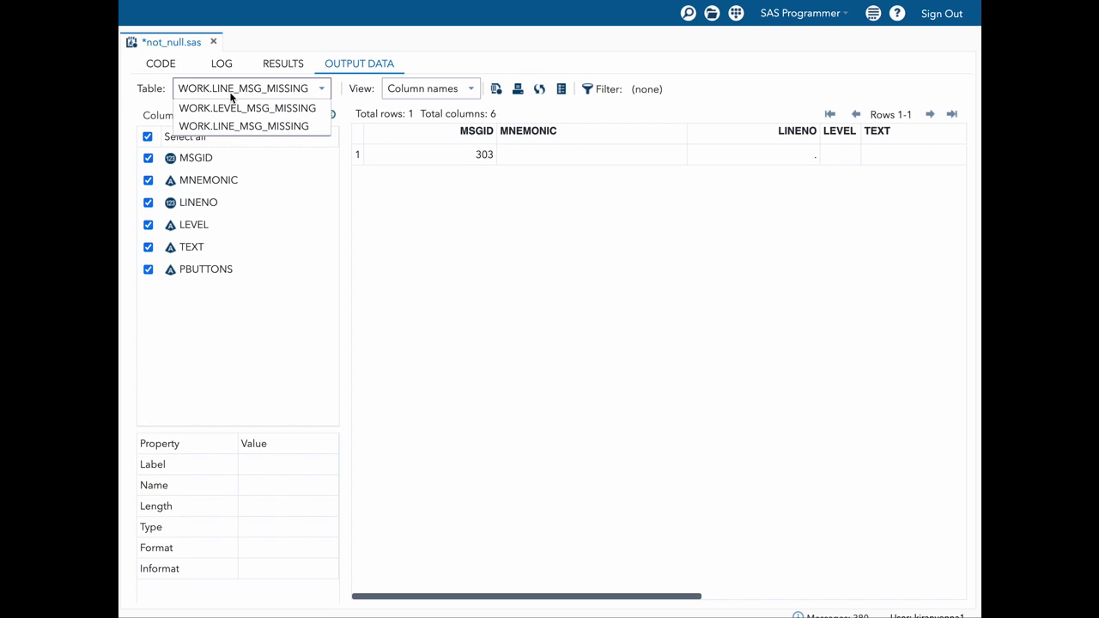
pyautogui.click(237, 90)
pyautogui.click(238, 109)
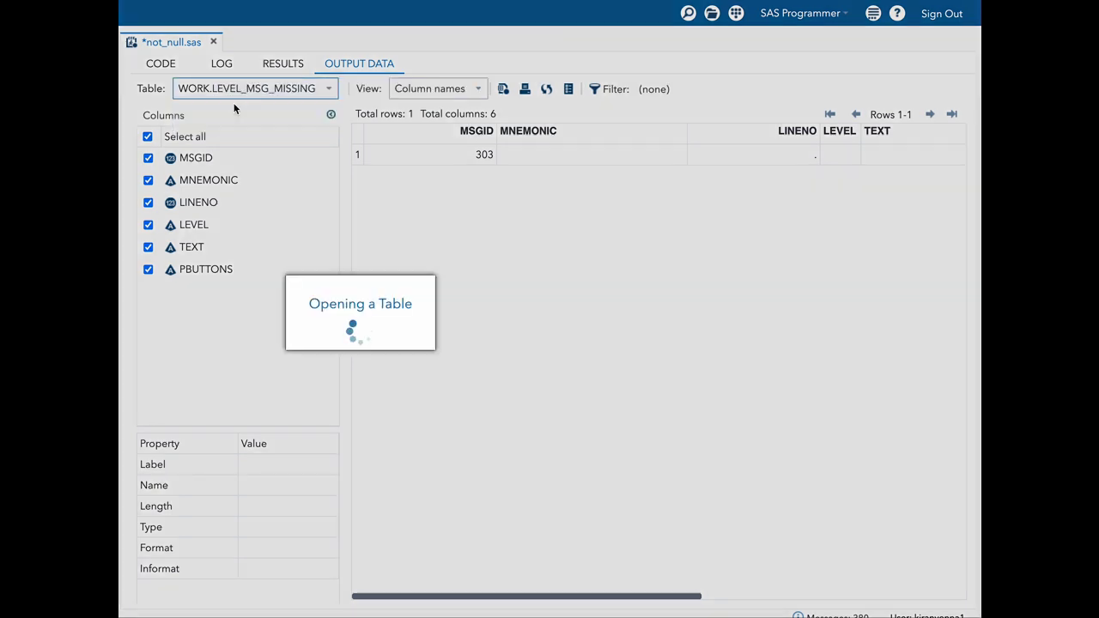
pyautogui.click(172, 66)
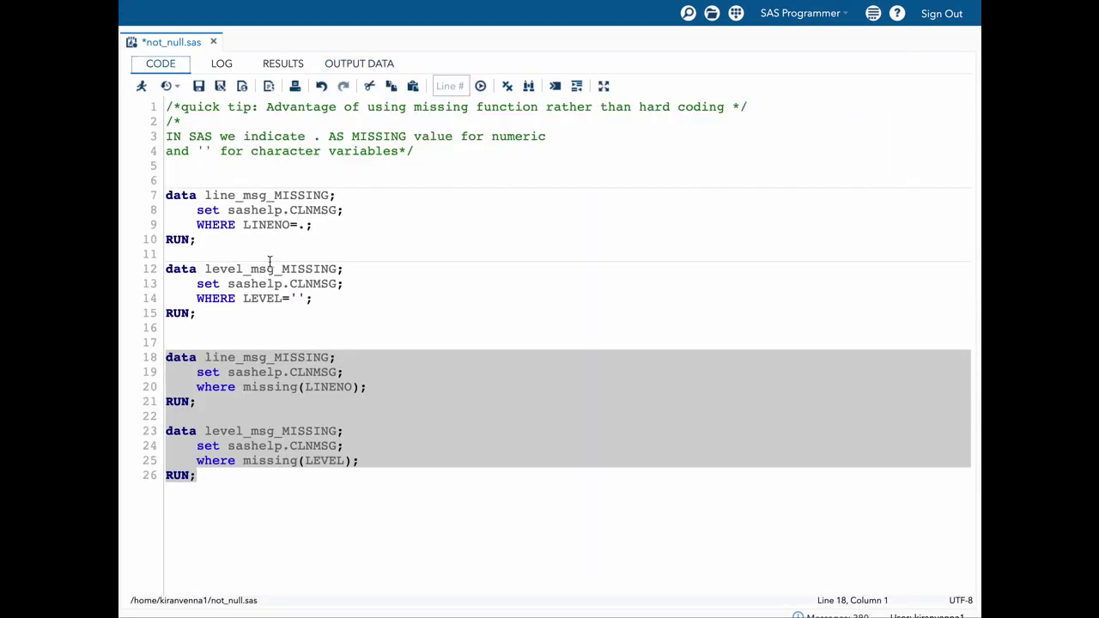
# Review the log notes for the run, then deselect the code block.
pyautogui.click(222, 64)
pyautogui.scroll(3, 317, 282)
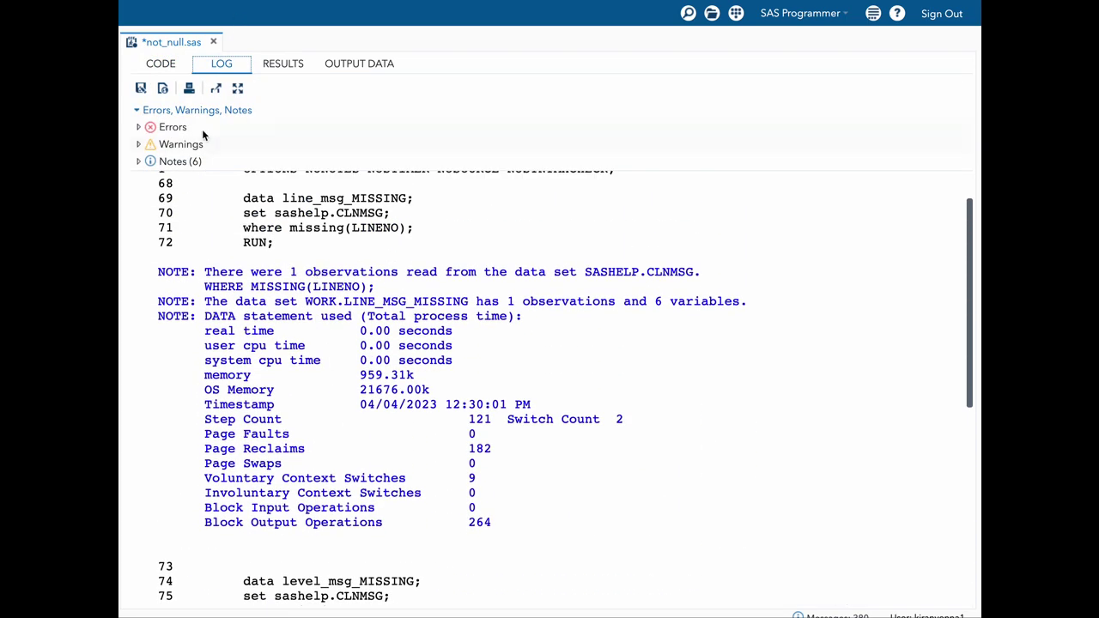
pyautogui.click(172, 67)
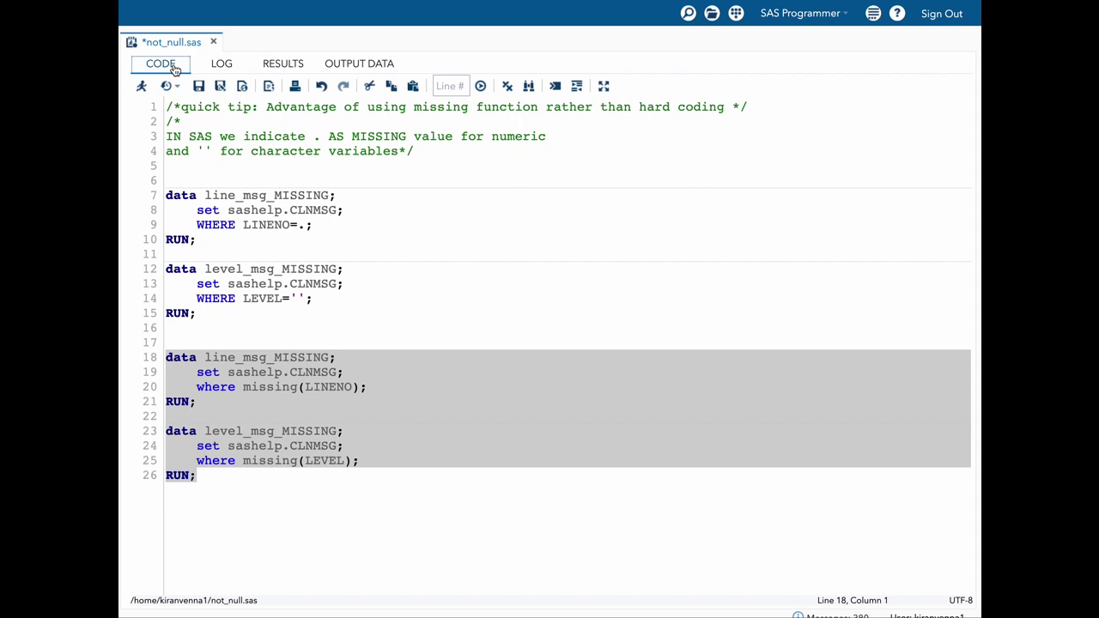
pyautogui.click(215, 482)
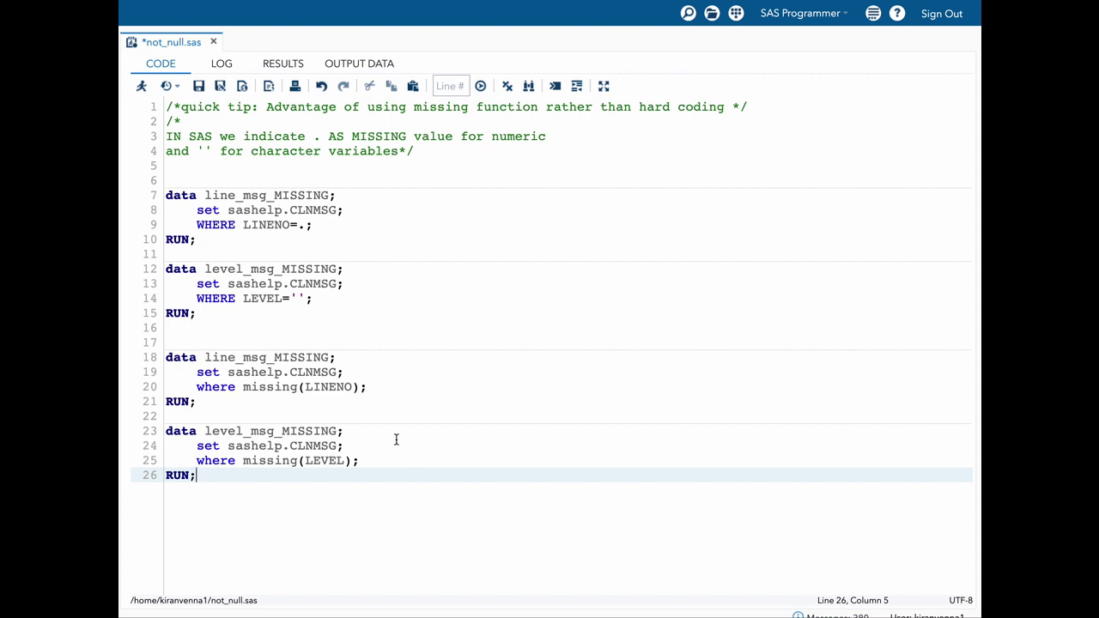
# Make line 25 read where not missing(LEVEL) and rerun that step, yielding 485 rows.
pyautogui.click(242, 461)
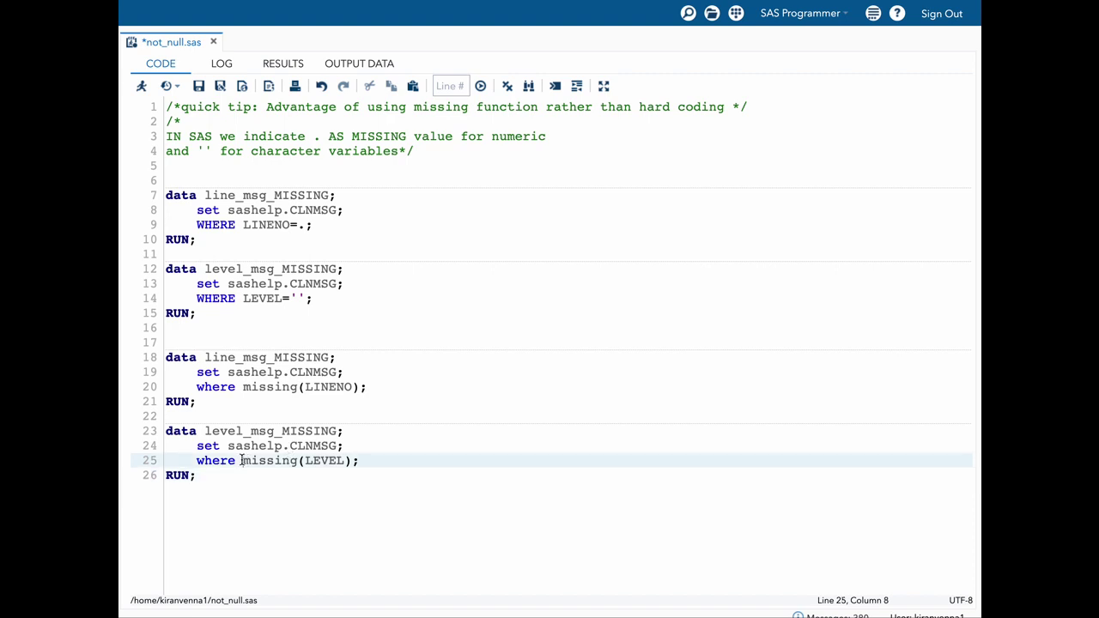
pyautogui.write('no')
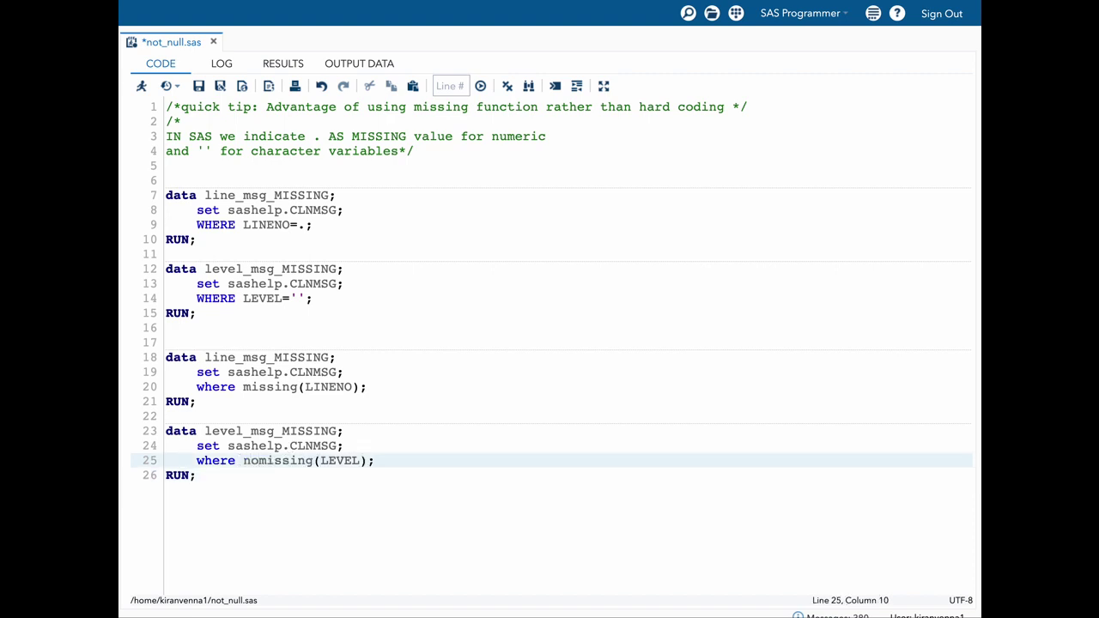
pyautogui.write('t')
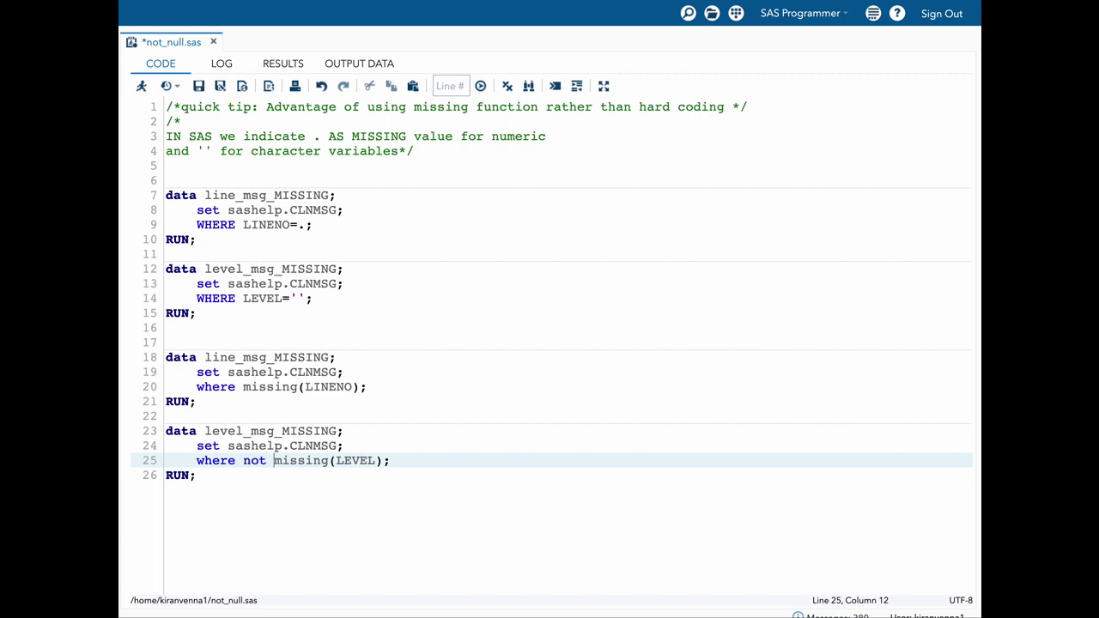
pyautogui.moveTo(198, 475); pyautogui.dragTo(162, 436)
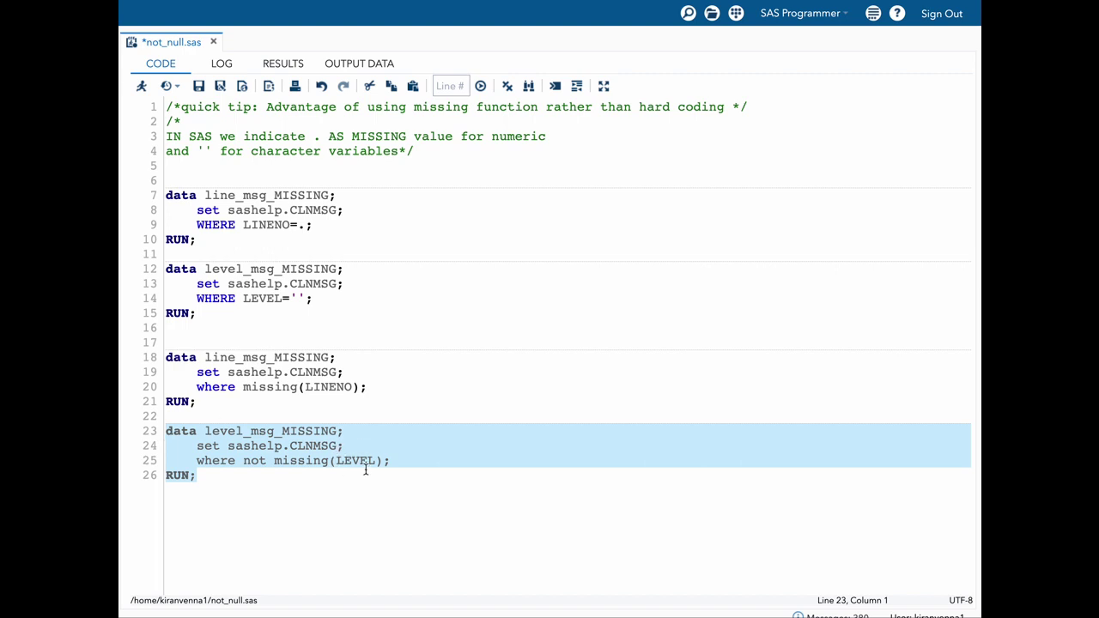
pyautogui.click(143, 86)
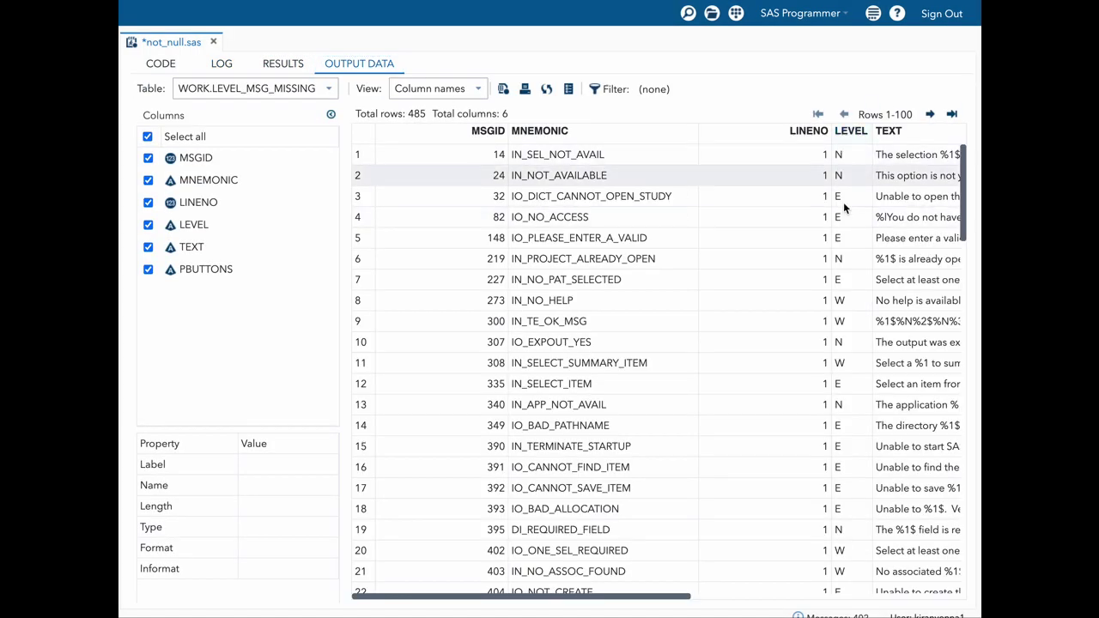
pyautogui.click(174, 70)
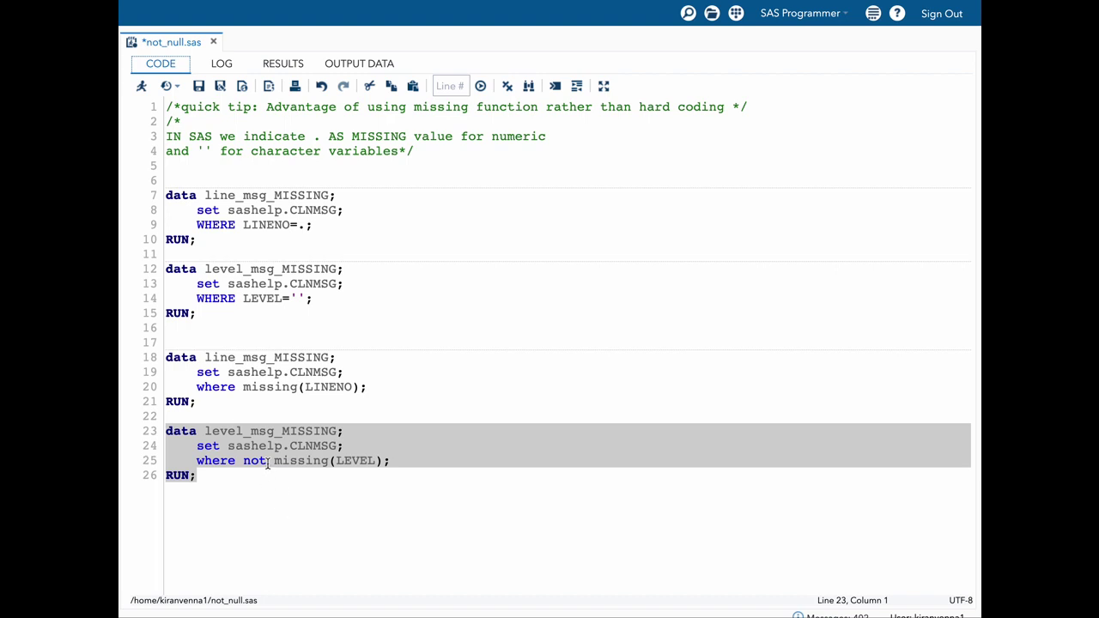
# Replace where with if on line 25 and rerun the step, still yielding 485 rows.
pyautogui.click(267, 461)
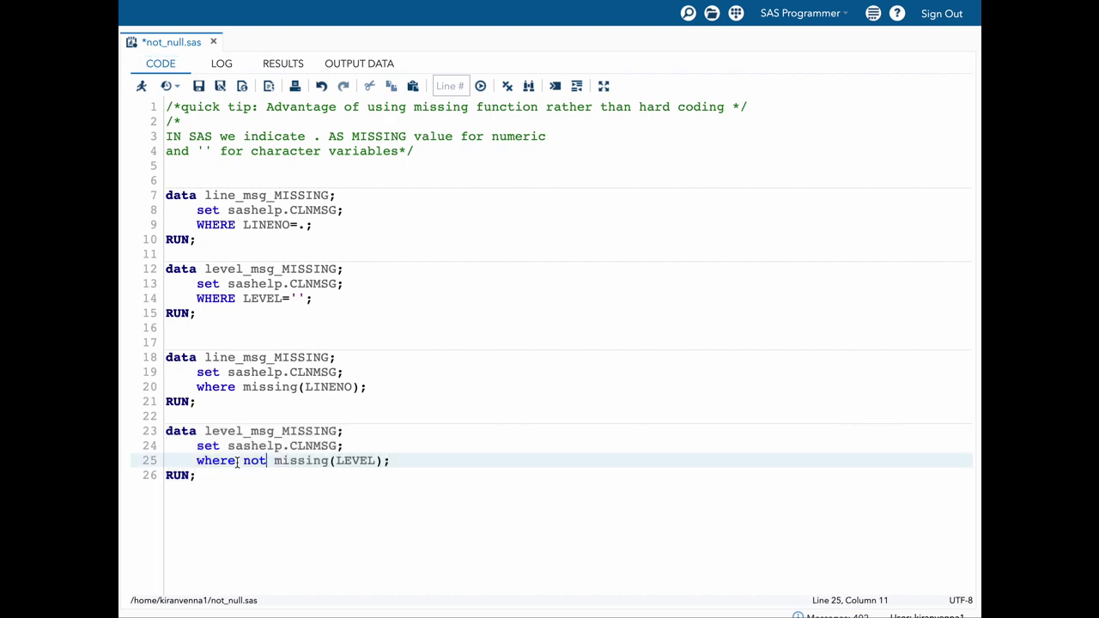
pyautogui.doubleClick(215, 461)
pyautogui.write('i')
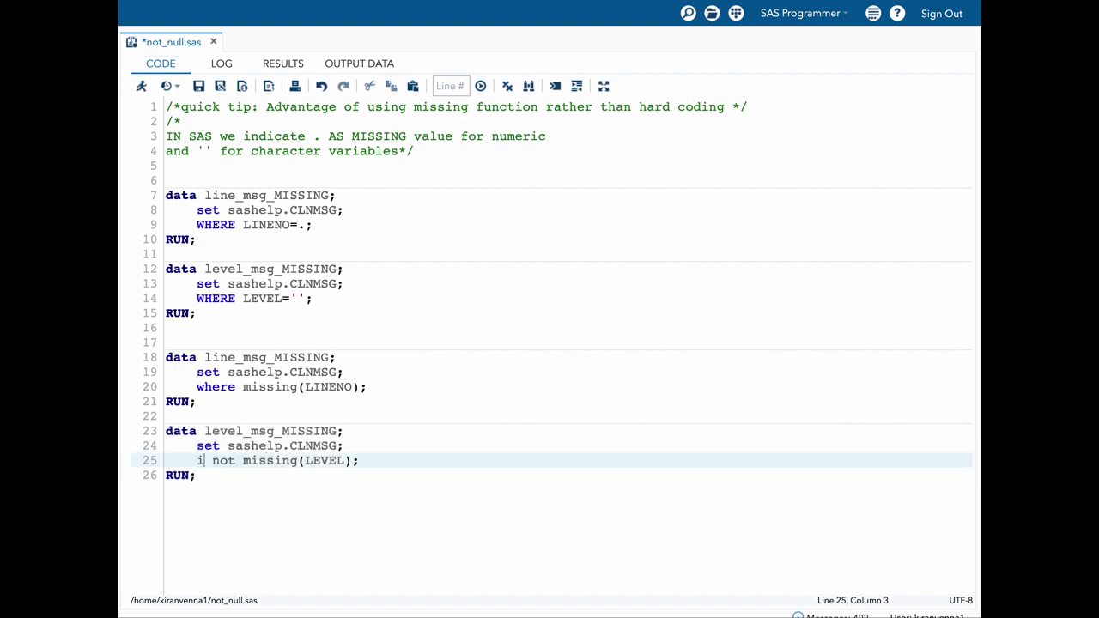
pyautogui.write('f')
pyautogui.click(235, 433)
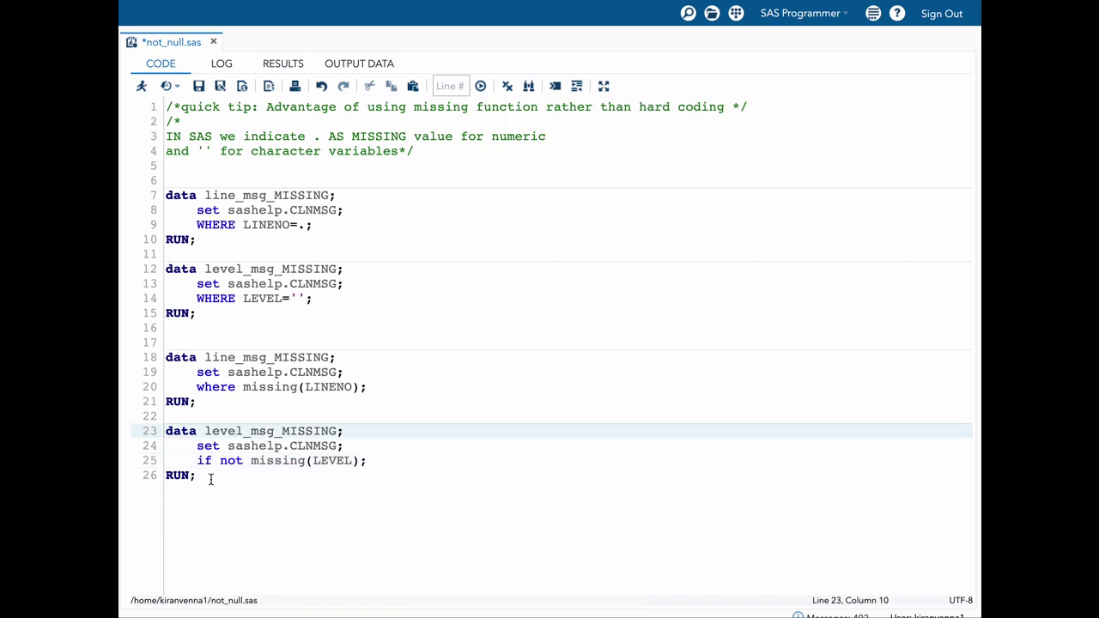
pyautogui.moveTo(197, 476); pyautogui.dragTo(166, 431)
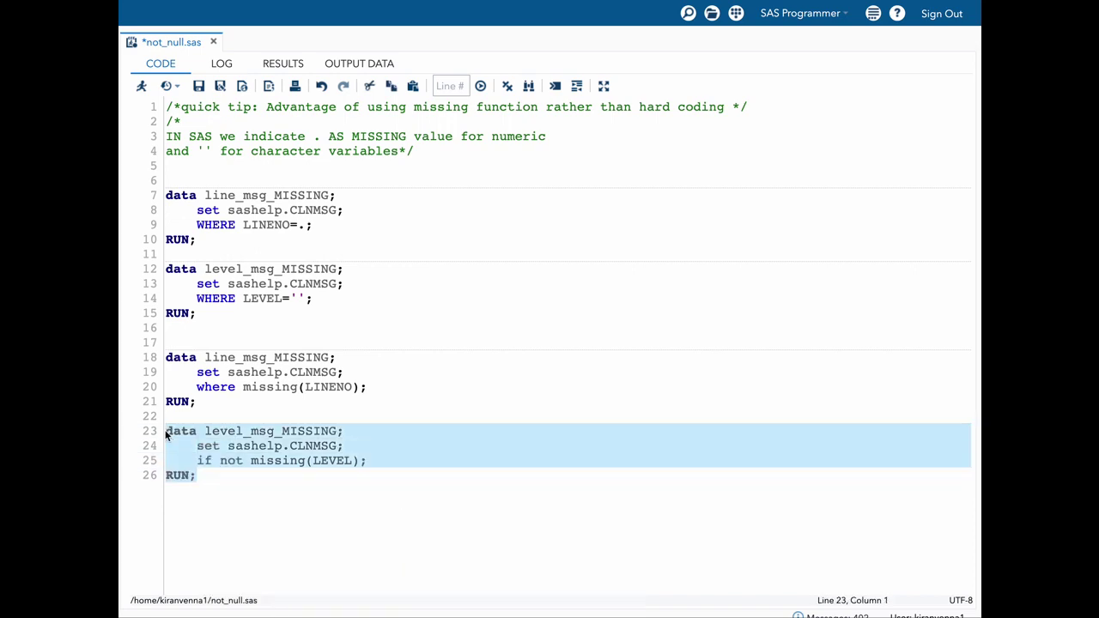
pyautogui.click(141, 86)
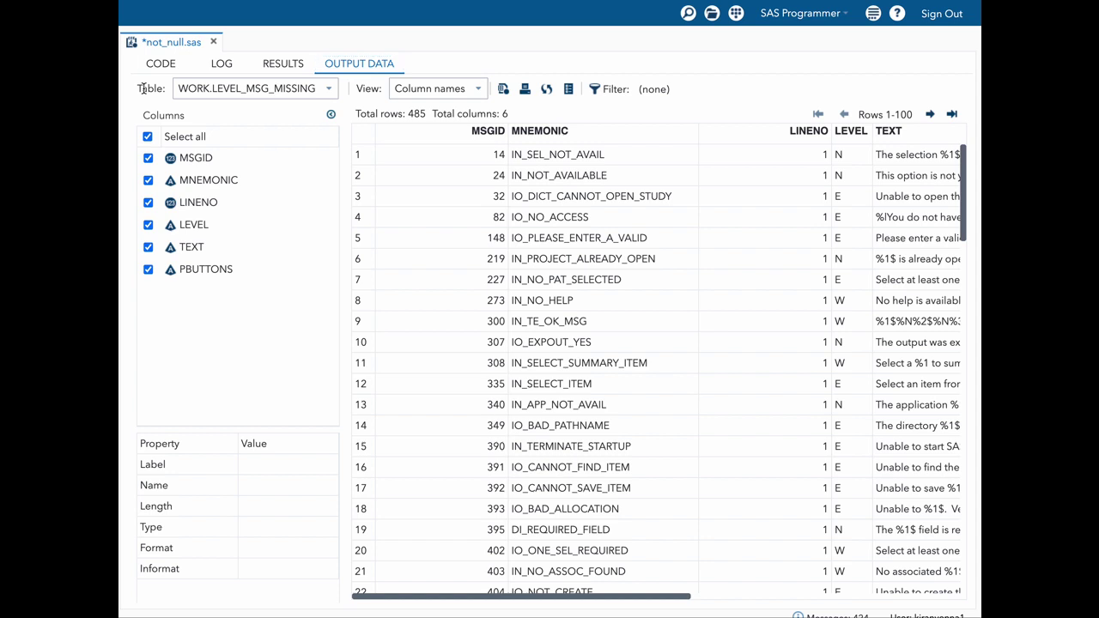
pyautogui.click(163, 67)
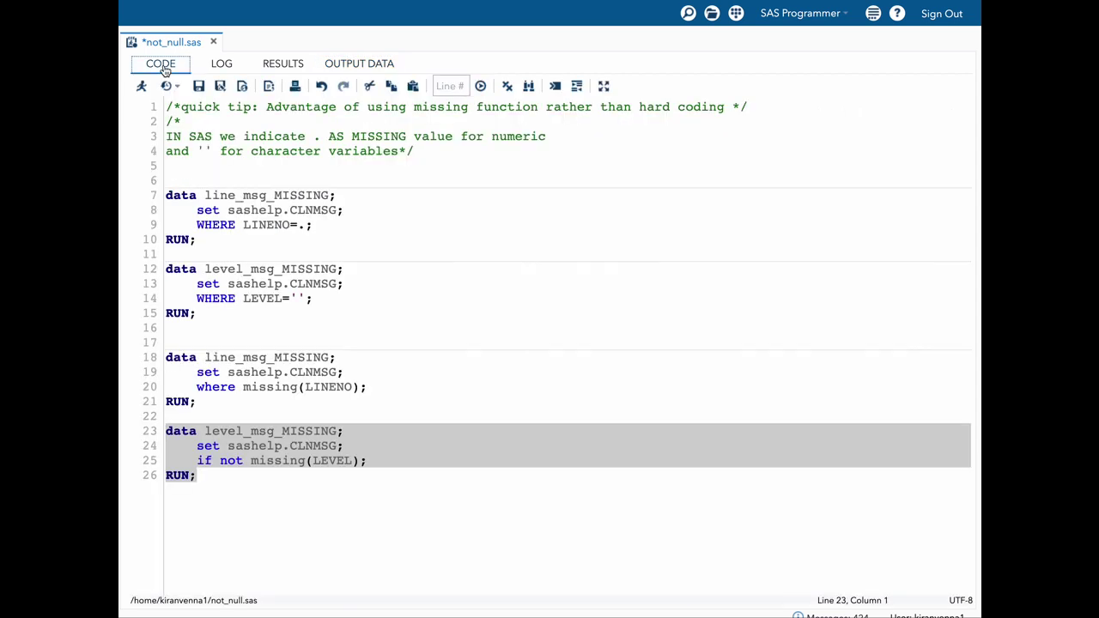